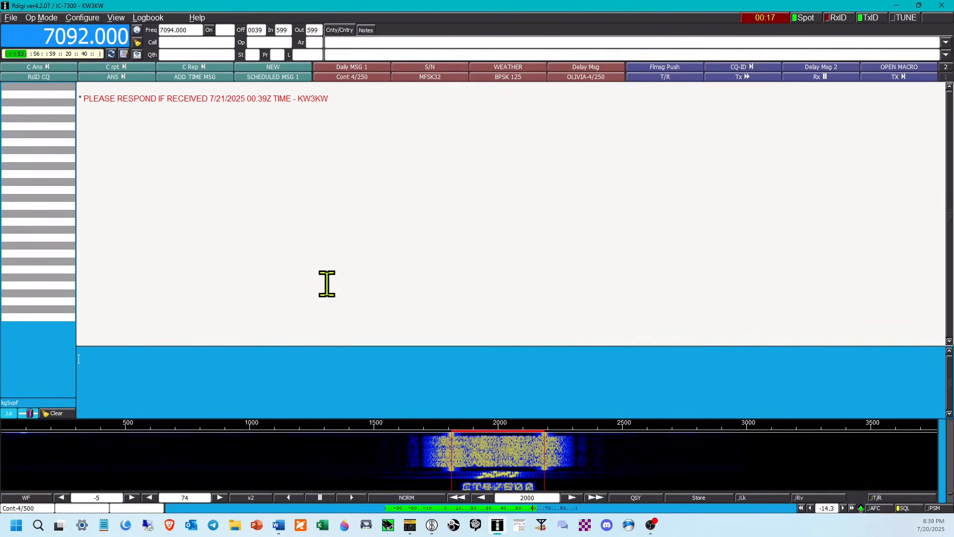
Clear the receive pane, and set the SKED time in the SCHEDULED MSG 1 macro to 2041.
right_click(276, 187)
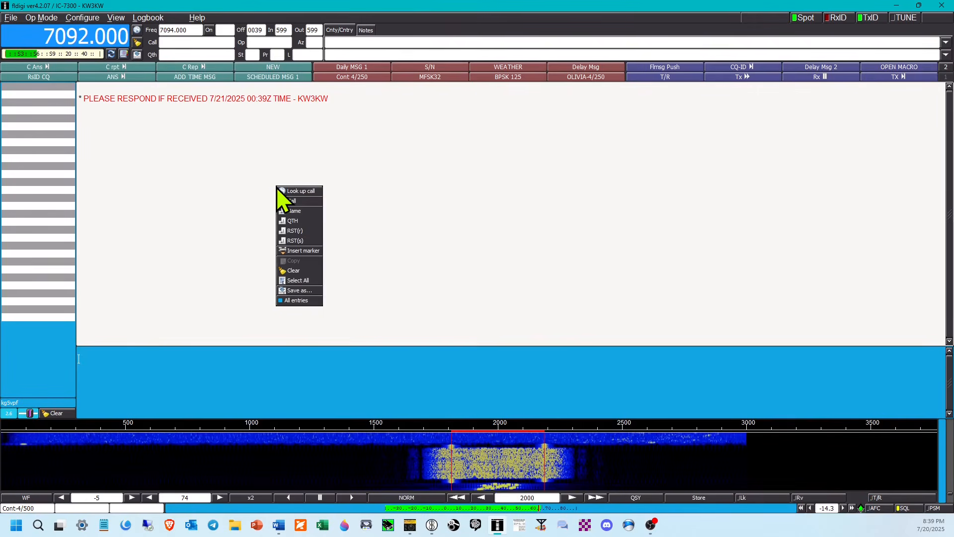
left_click(304, 272)
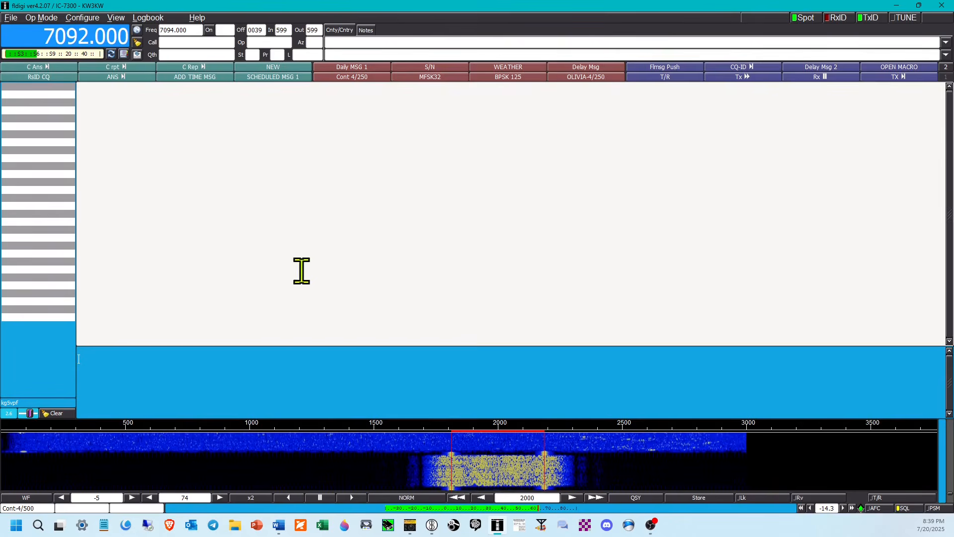
right_click(268, 78)
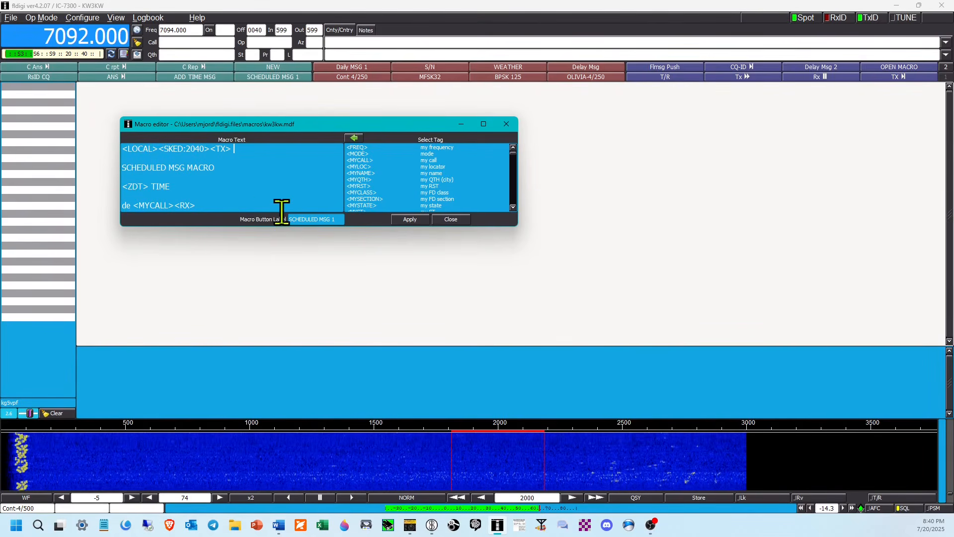
left_click(204, 149)
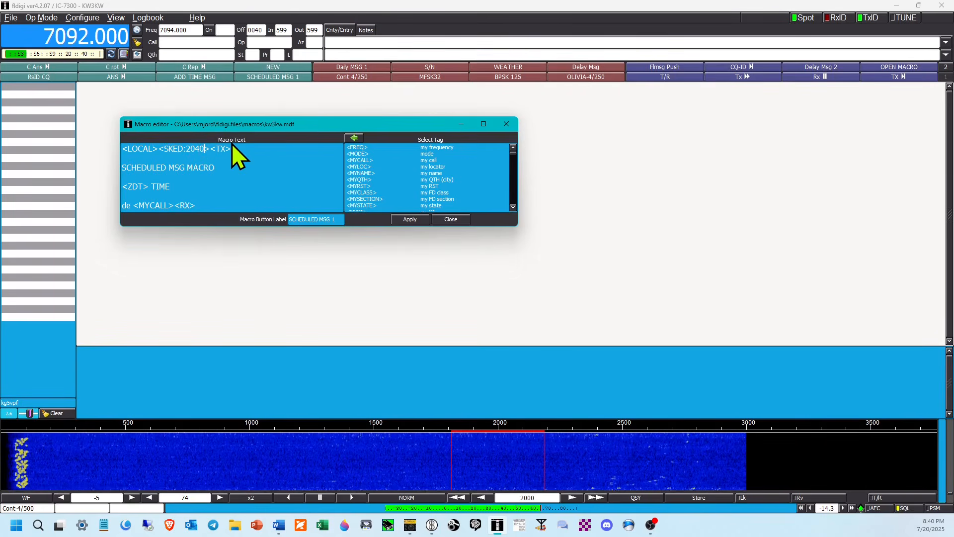
key("BackSpace")
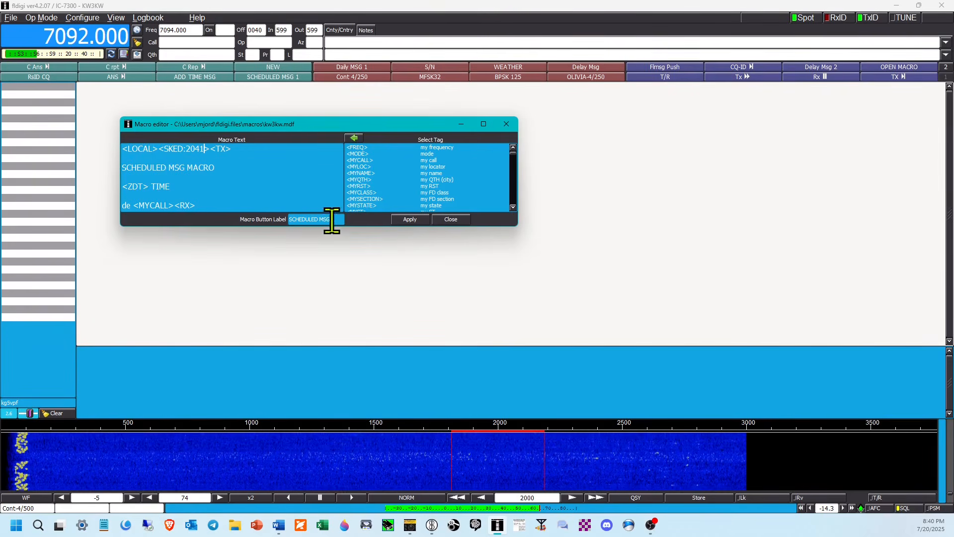
left_click(410, 219)
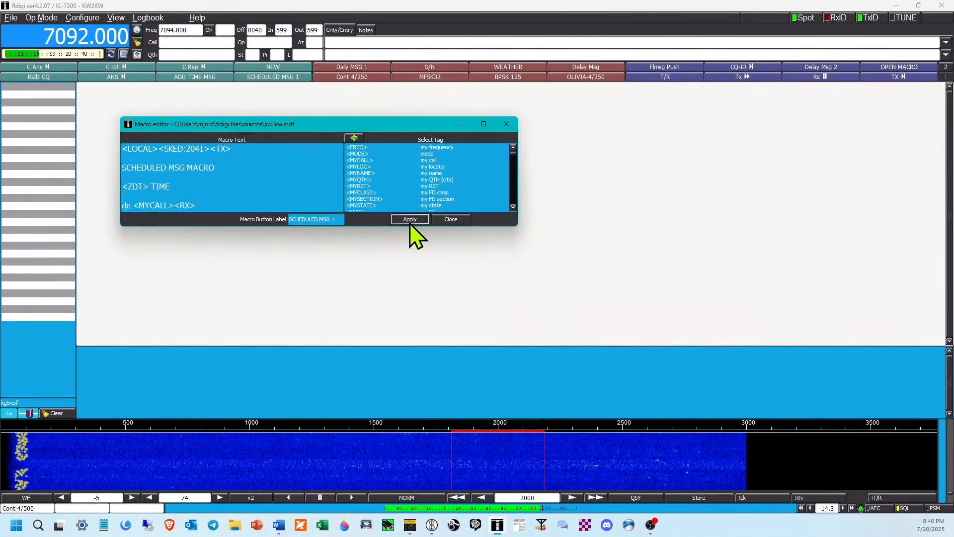
left_click(450, 219)
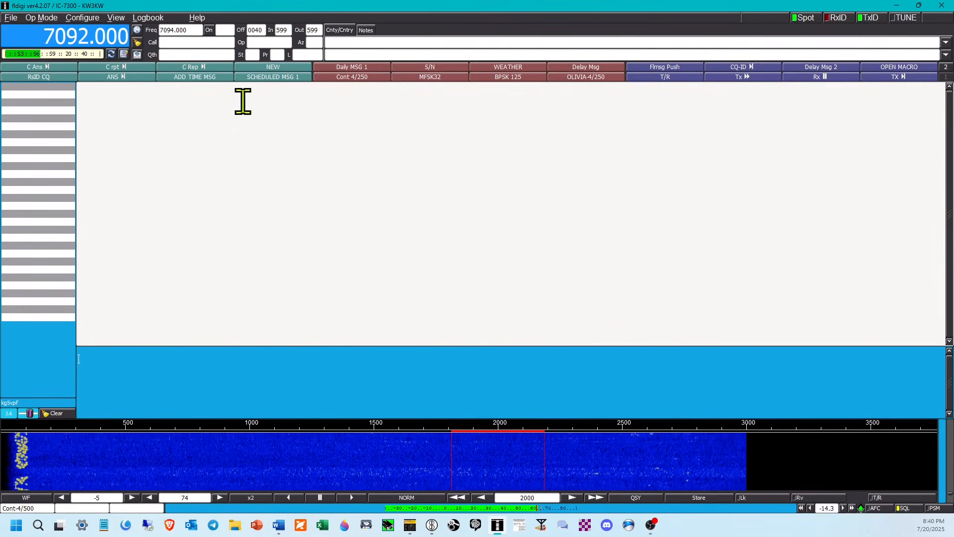
Run the SCHEDULED MSG 1 macro and review its tags and text in the macro editor.
left_click(274, 77)
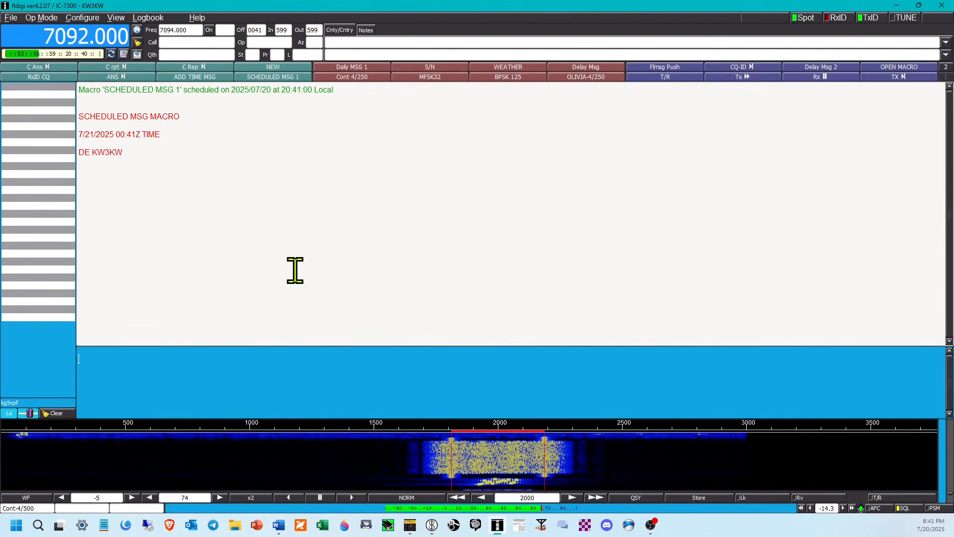
right_click(265, 78)
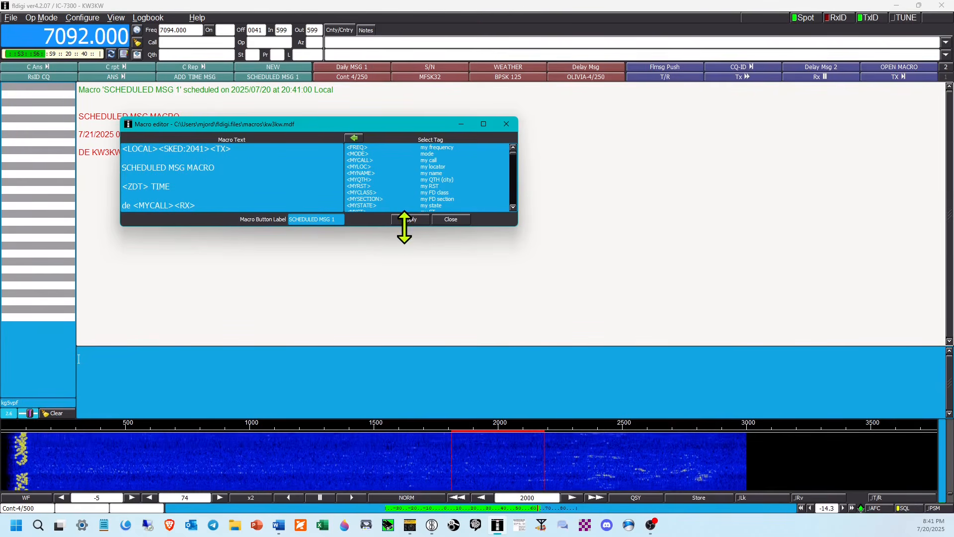
left_click(451, 219)
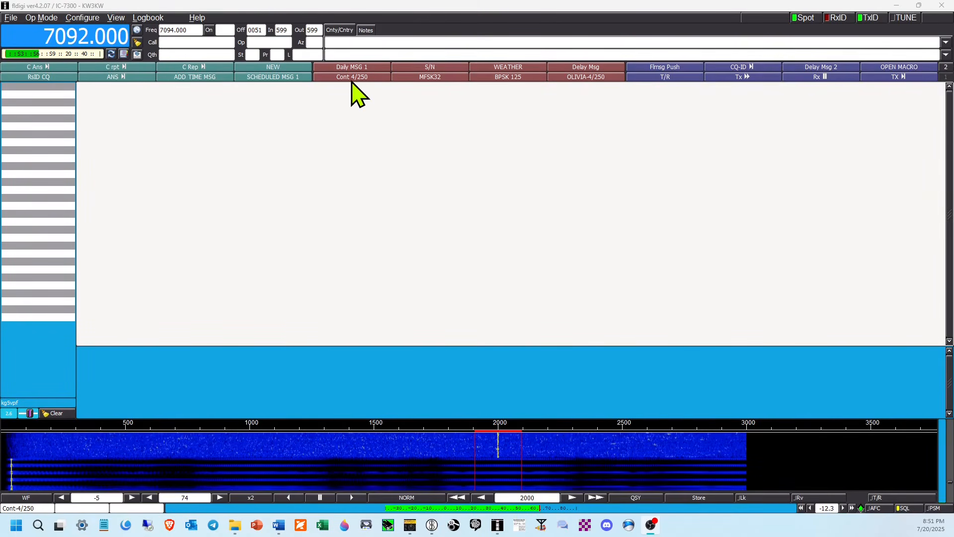
Look through the Contestia modes, then switch the modem to MFSK32 and back to Cont-4/250 with the mode macros.
left_click(44, 16)
mouse_move(44, 42)
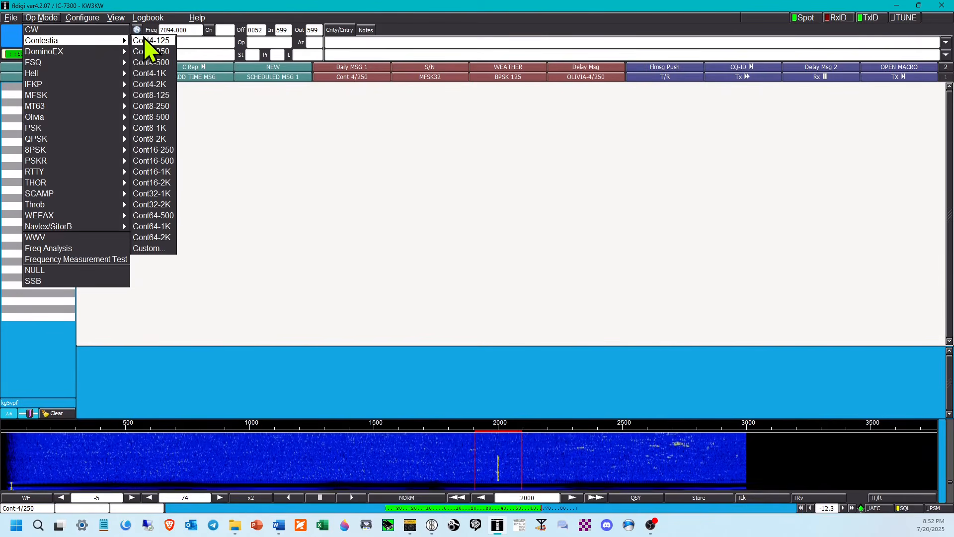
left_click(420, 78)
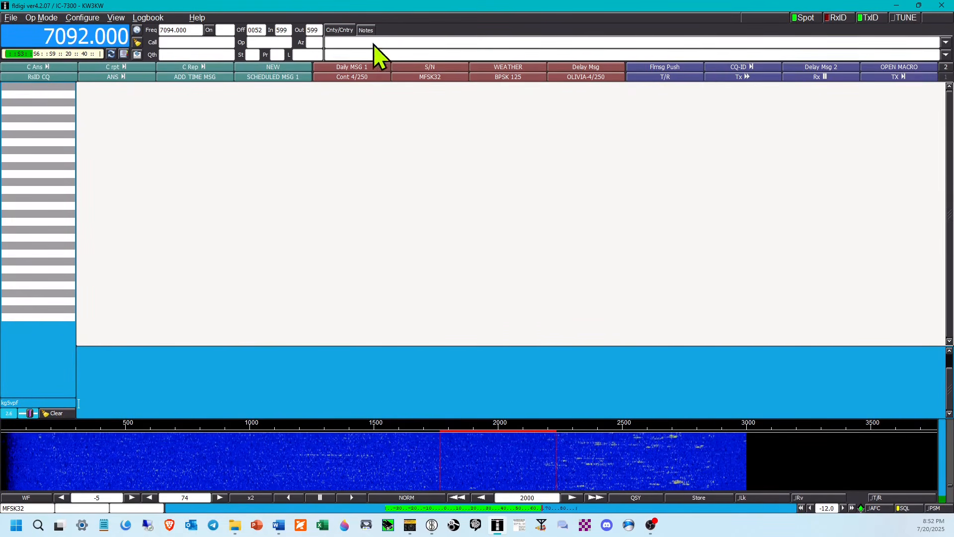
left_click(350, 78)
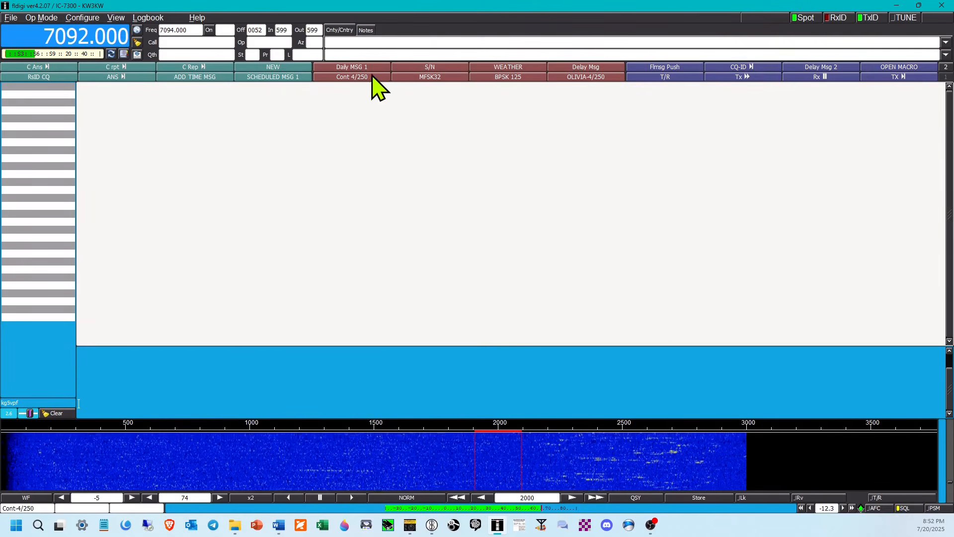
Replace the modem tag in the Cont 4/250 macro with <MODEM:Cont-8/250>.
right_click(356, 78)
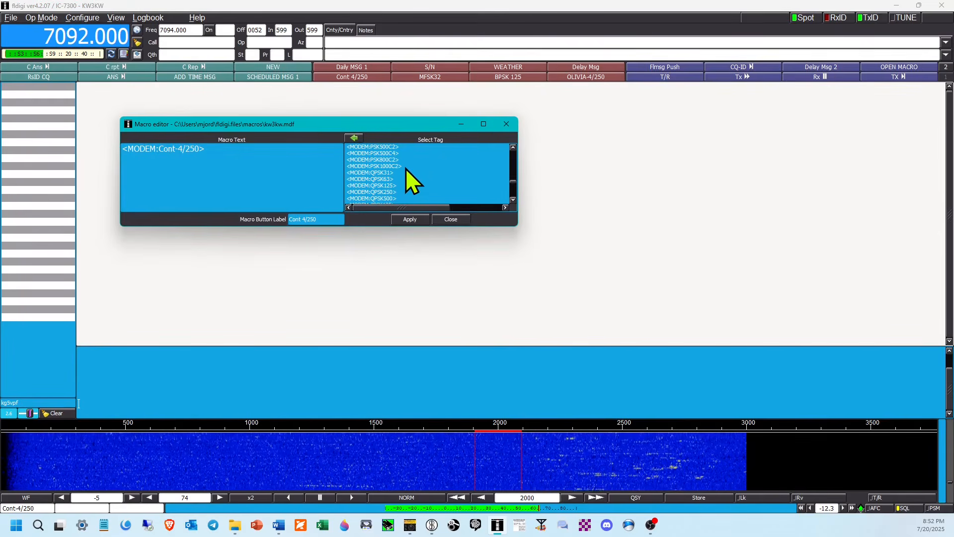
scroll(427, 156, "up", 8)
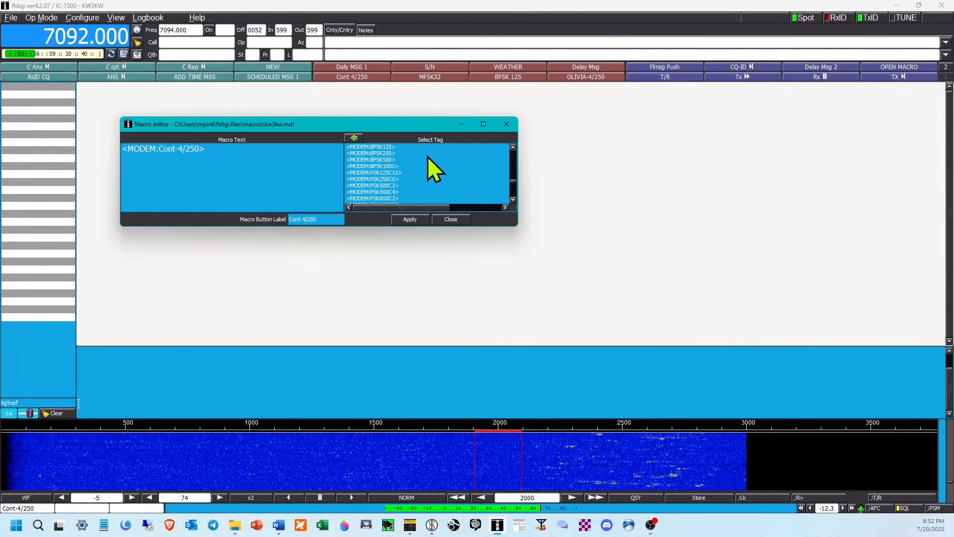
scroll(428, 156, "up", 7)
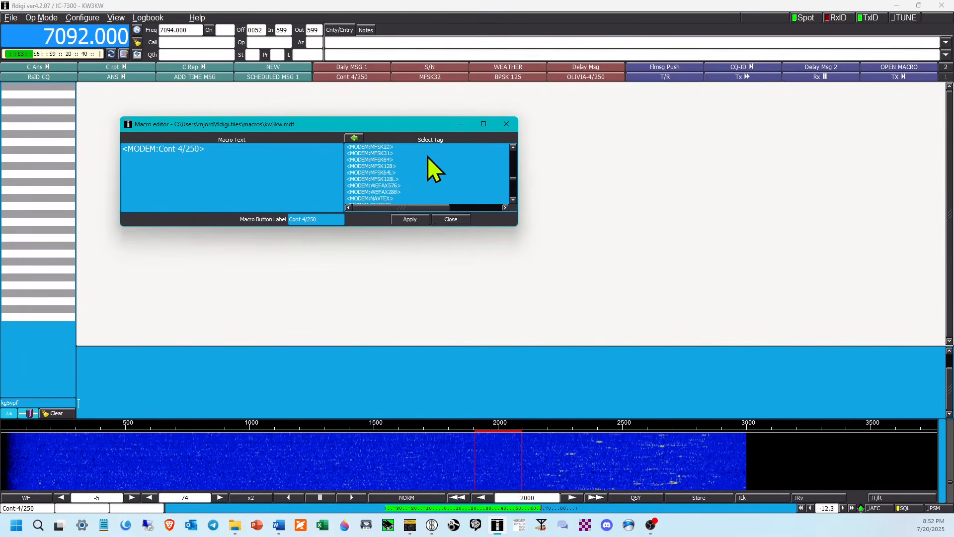
scroll(428, 156, "up", 6)
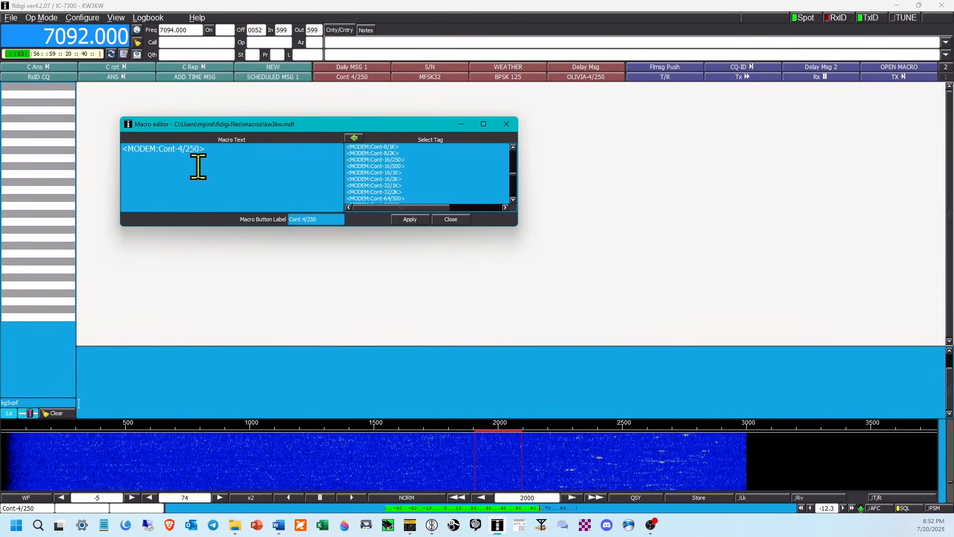
scroll(403, 153, "up", 2)
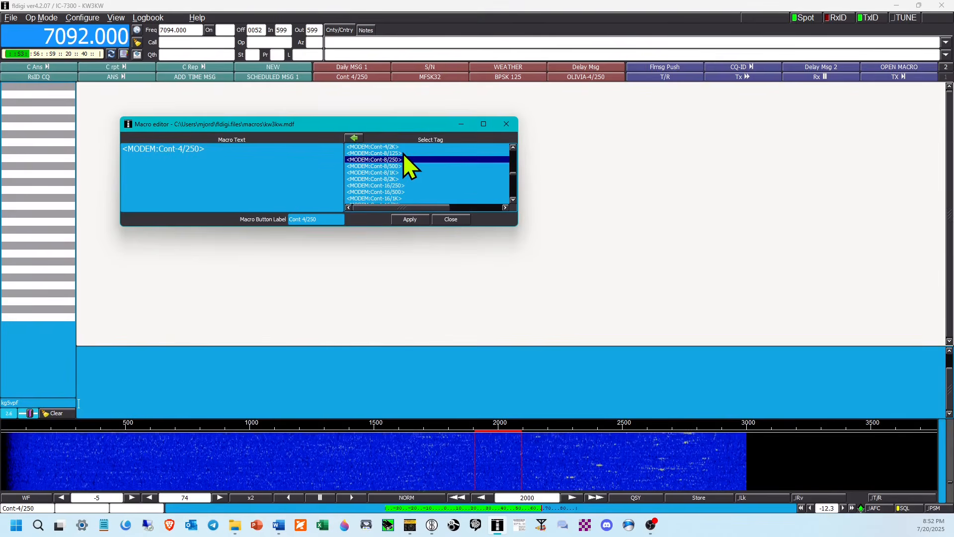
scroll(404, 153, "up", 3)
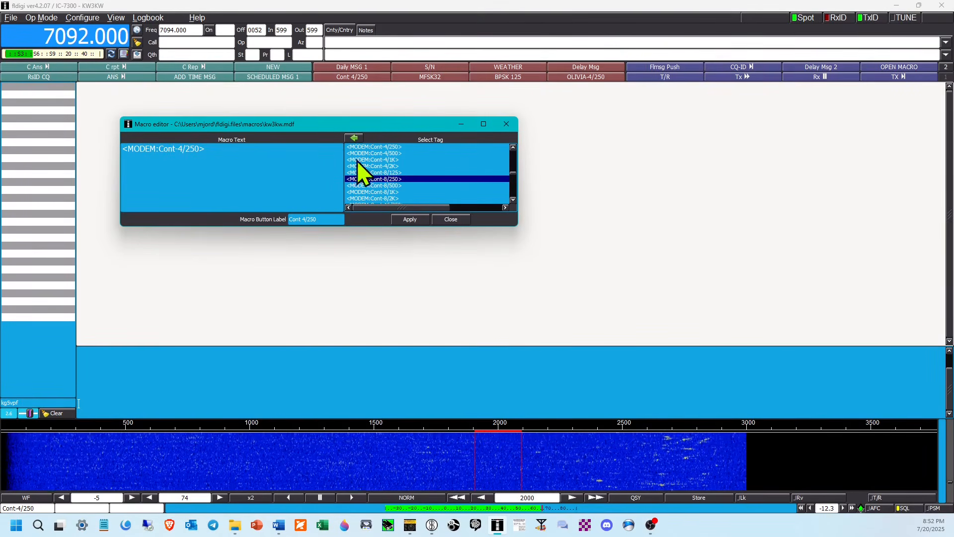
left_click_drag(217, 157, 101, 156)
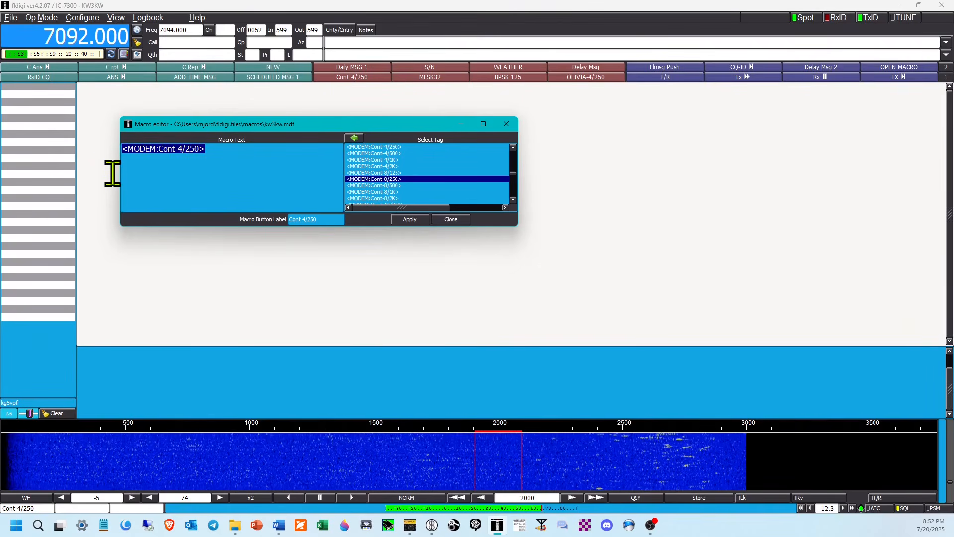
key("Delete")
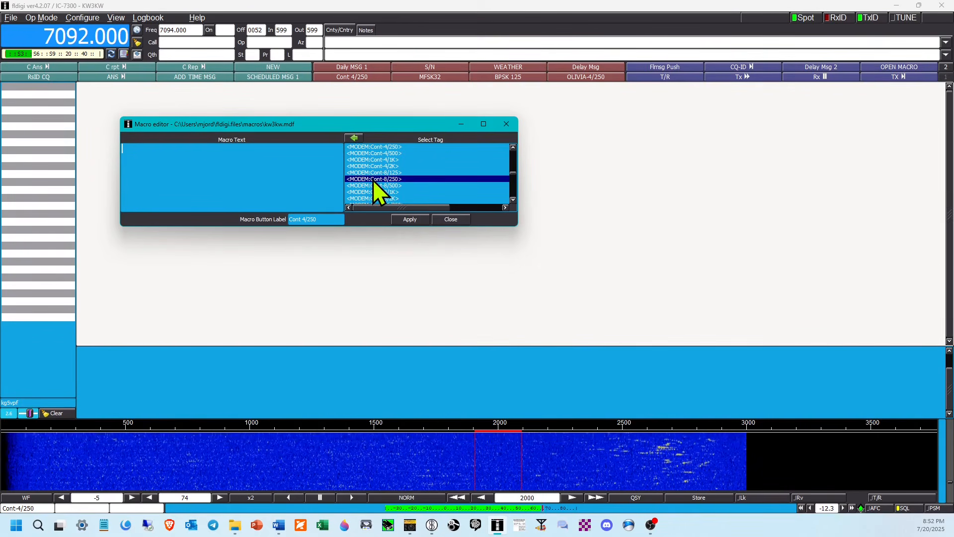
left_click(355, 139)
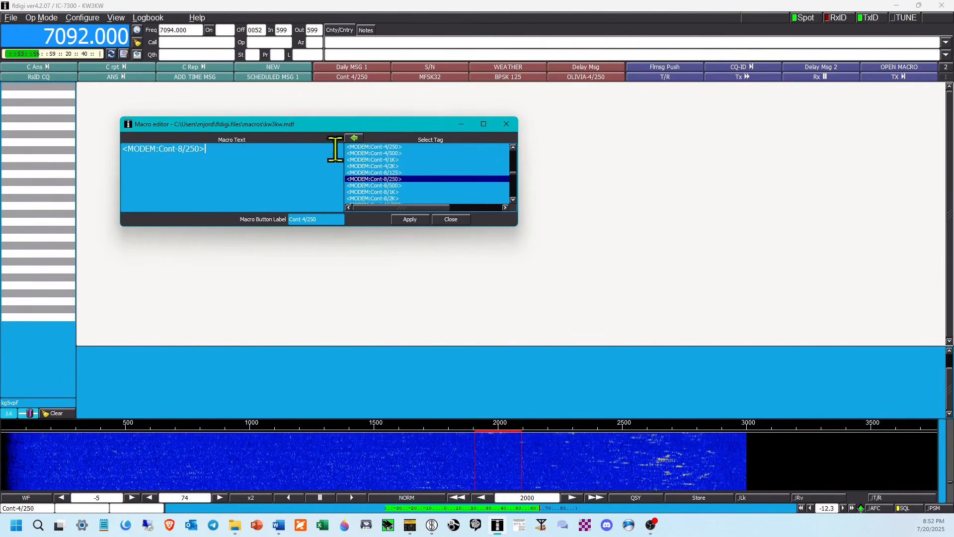
left_click(308, 220)
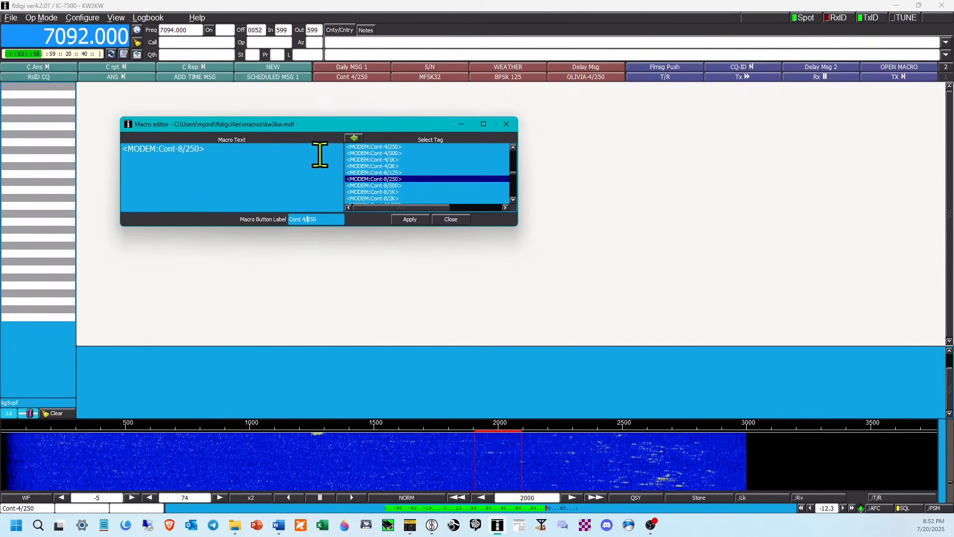
Replace the macro's text with the <MODEM:Cont-4/250> tag, apply it and close the macro editor.
left_click_drag(221, 159, 118, 159)
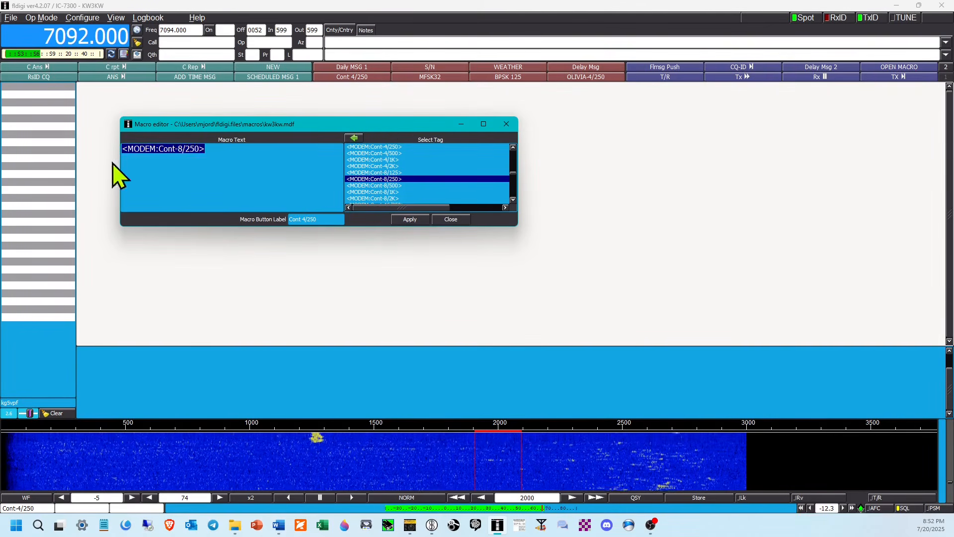
key("Delete")
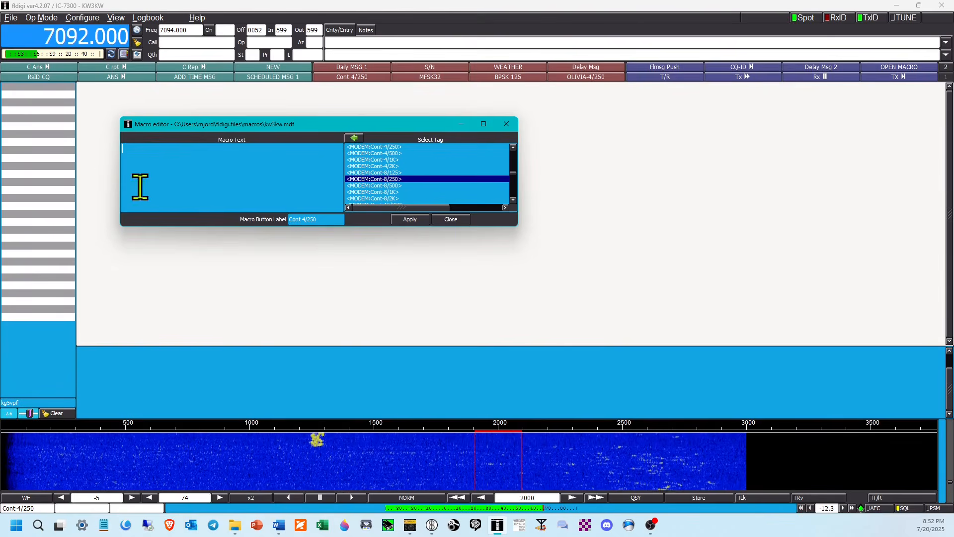
left_click(395, 148)
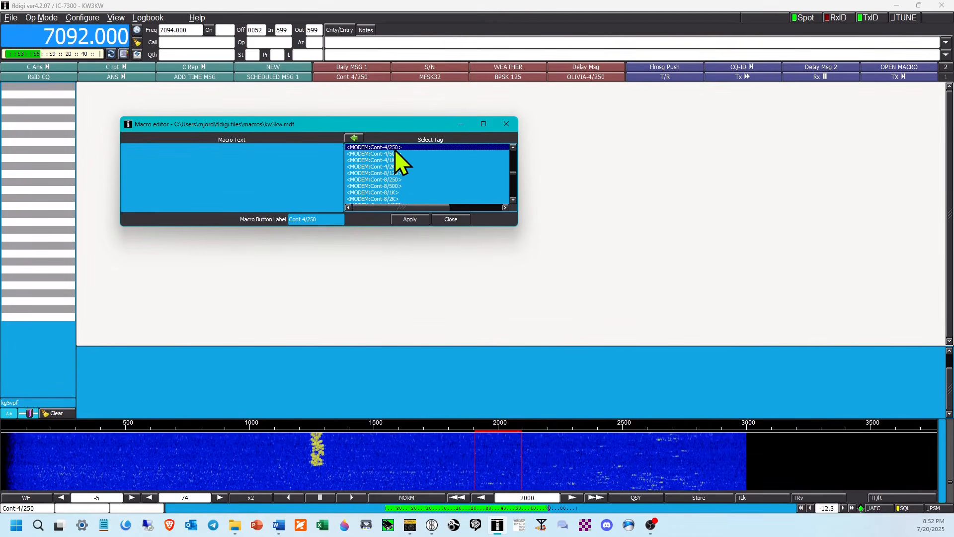
left_click(402, 219)
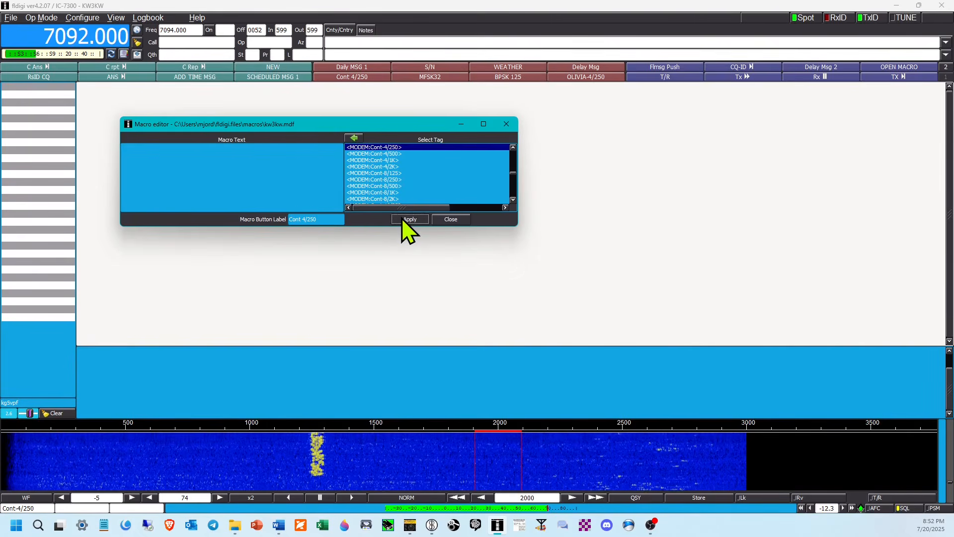
left_click(353, 137)
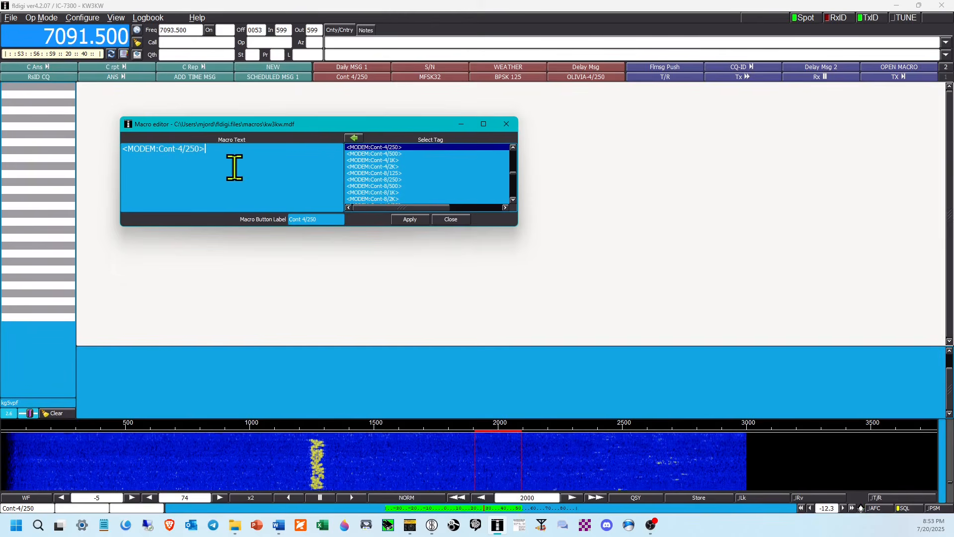
left_click(404, 220)
left_click(450, 219)
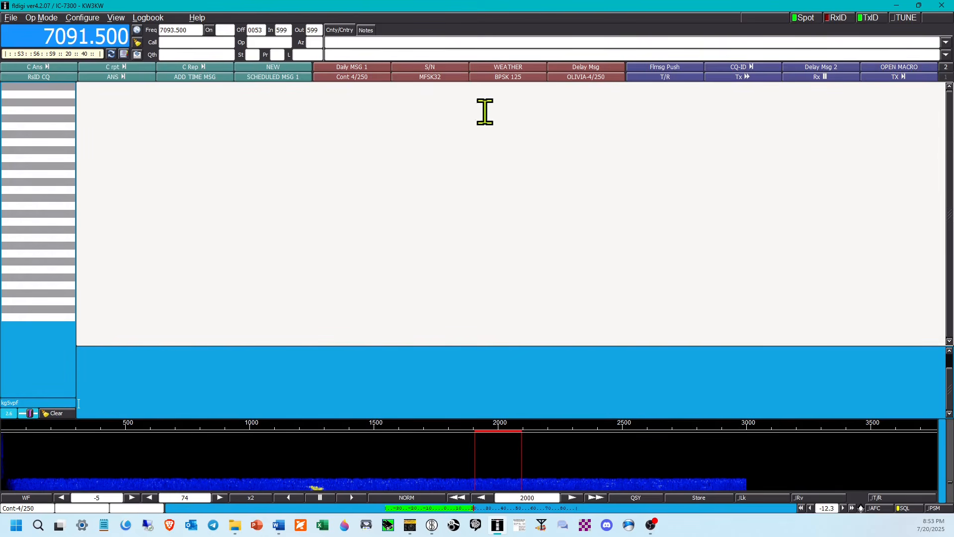
Examine the QSY and MODEM tags in the OLIVIA-4/250 macro, then run that macro.
right_click(585, 79)
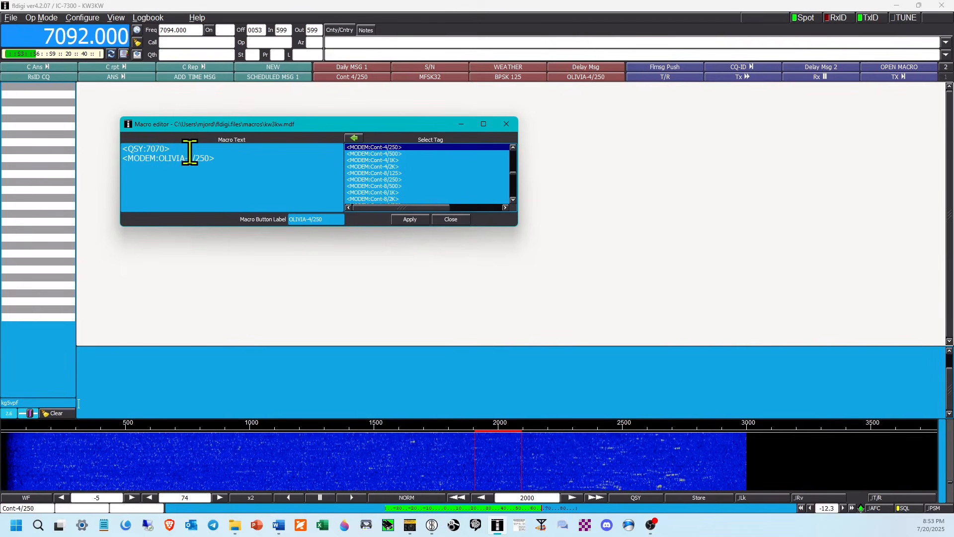
left_click_drag(187, 149, 124, 148)
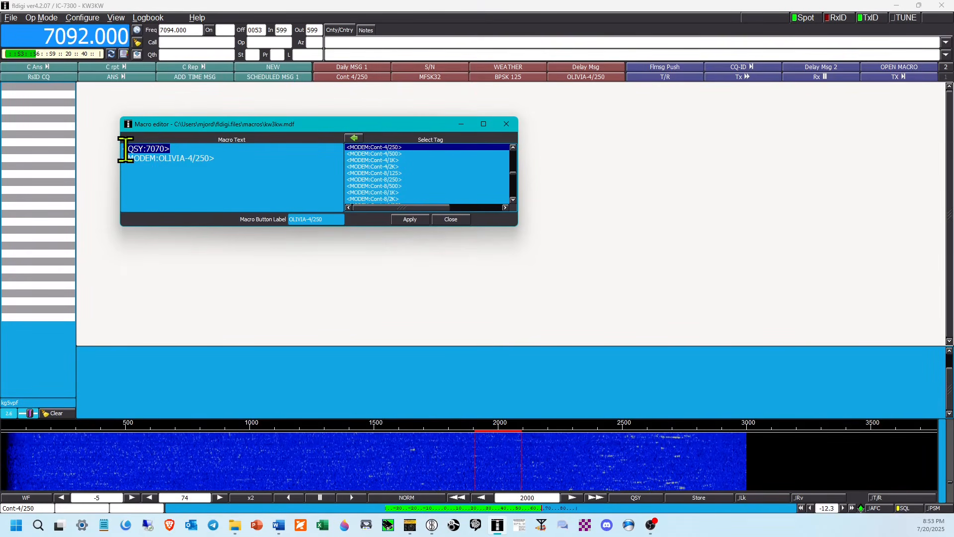
left_click(223, 166)
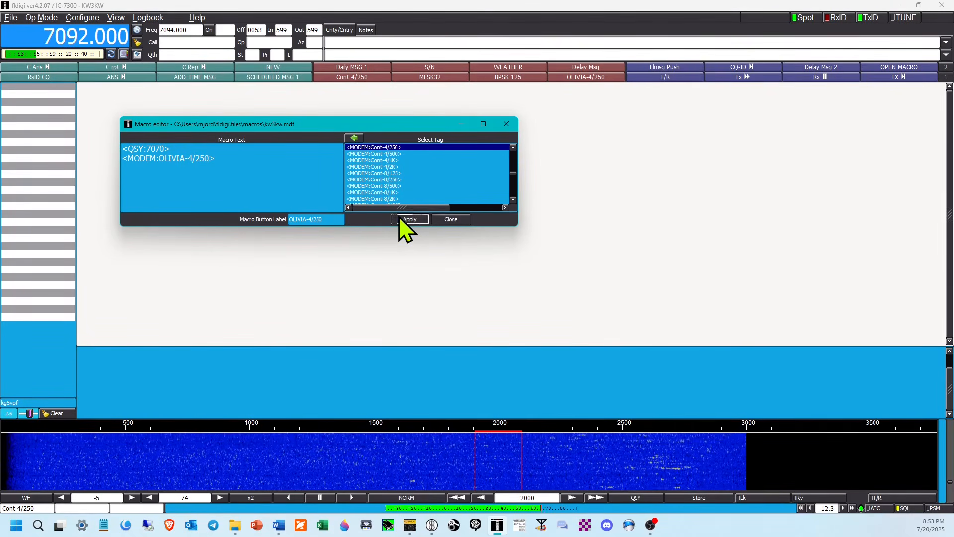
left_click(450, 220)
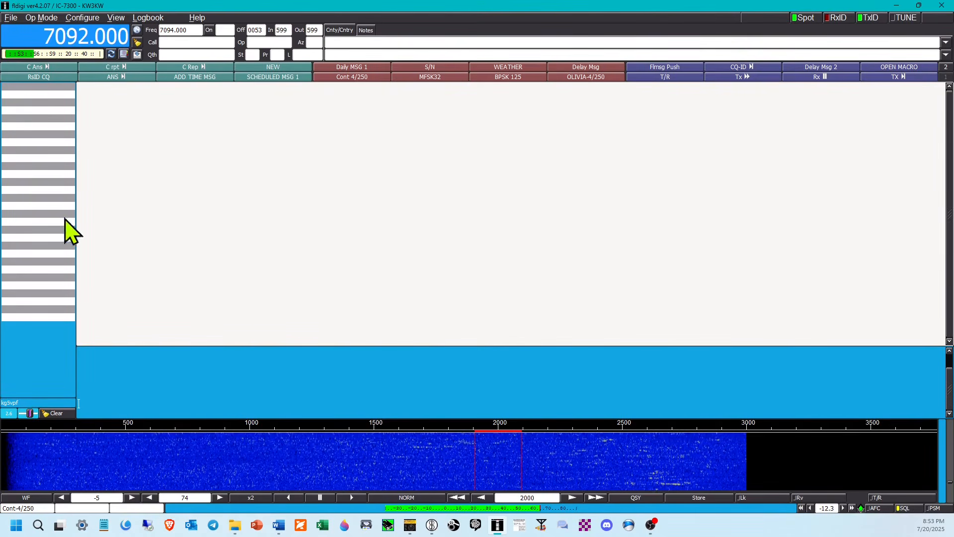
left_click(596, 80)
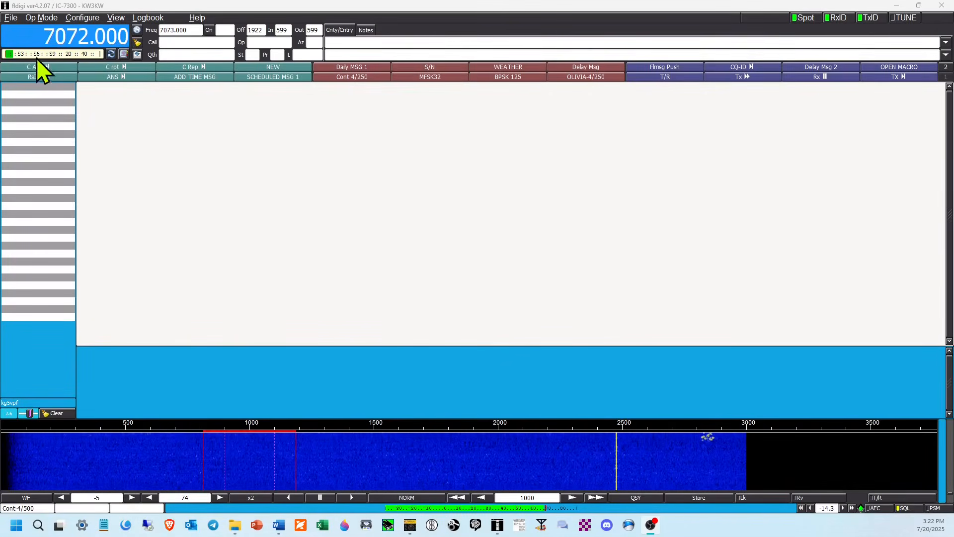
left_click(114, 57)
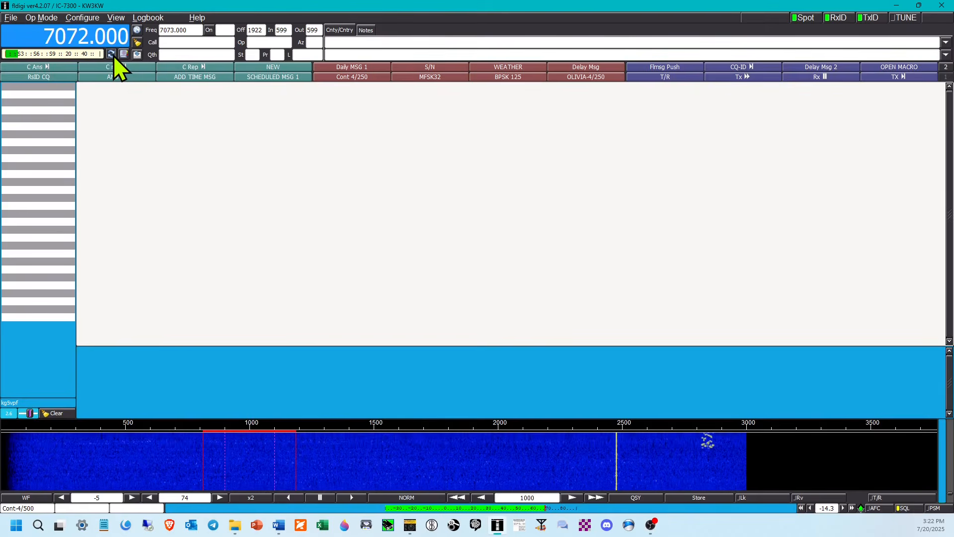
Switch the meter display to the rig mode and bandwidth selectors and back, then open the FreqDisp - Meters configuration page.
left_click(113, 55)
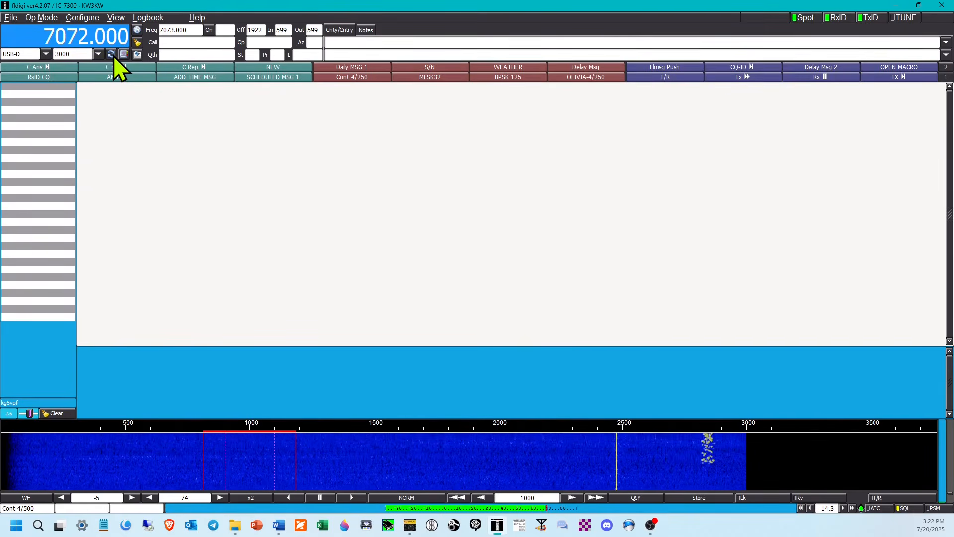
left_click(113, 56)
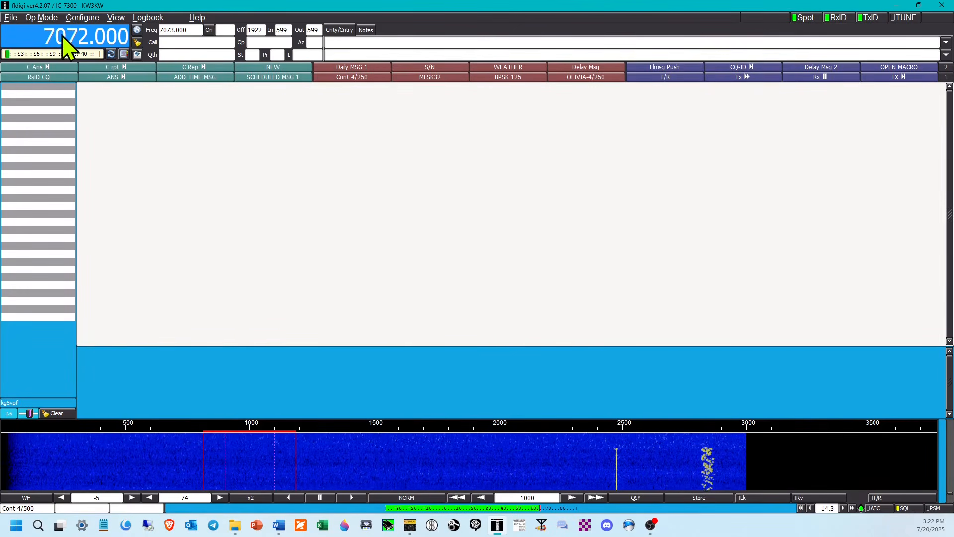
left_click(85, 19)
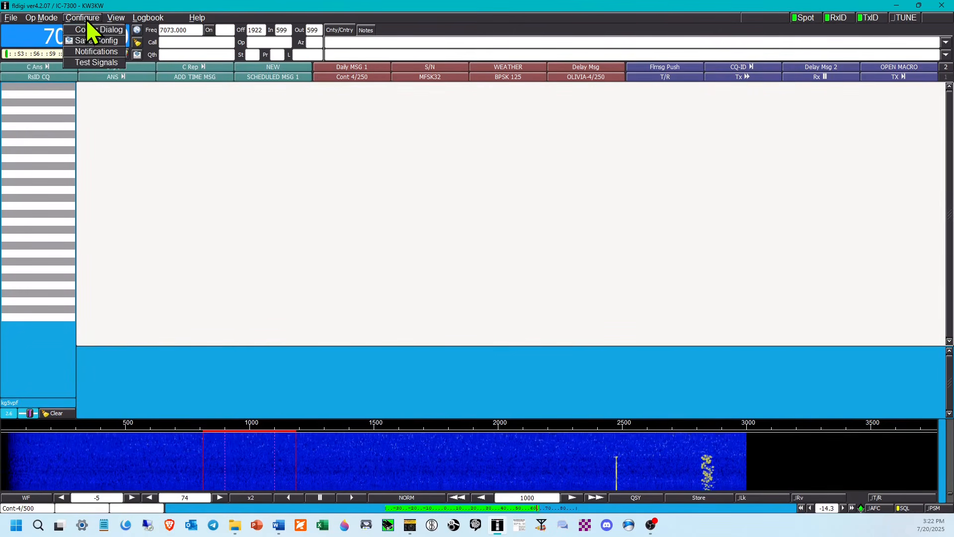
left_click(87, 31)
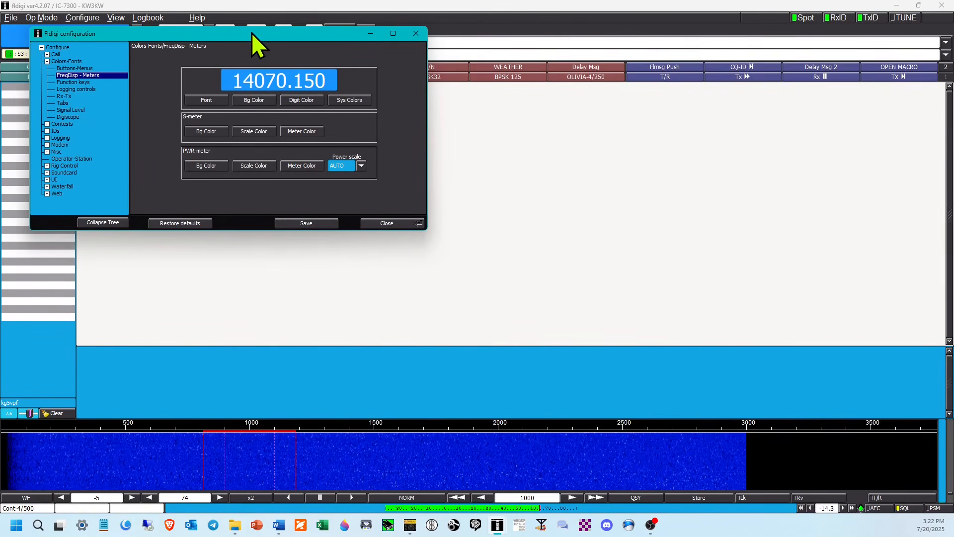
left_click_drag(251, 33, 303, 73)
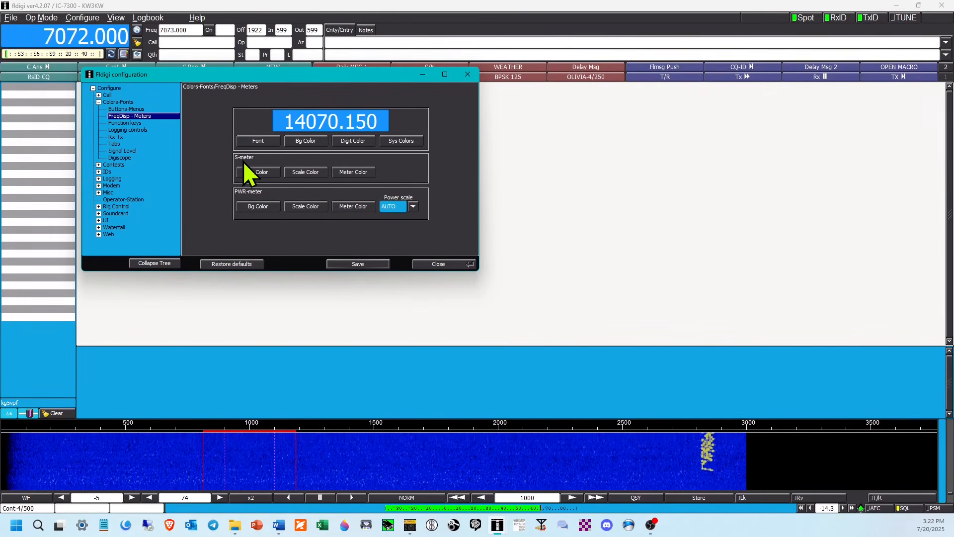
Accept green as the S-meter's meter color and red as the PWR-meter's, then save the configuration and close it.
left_click(350, 172)
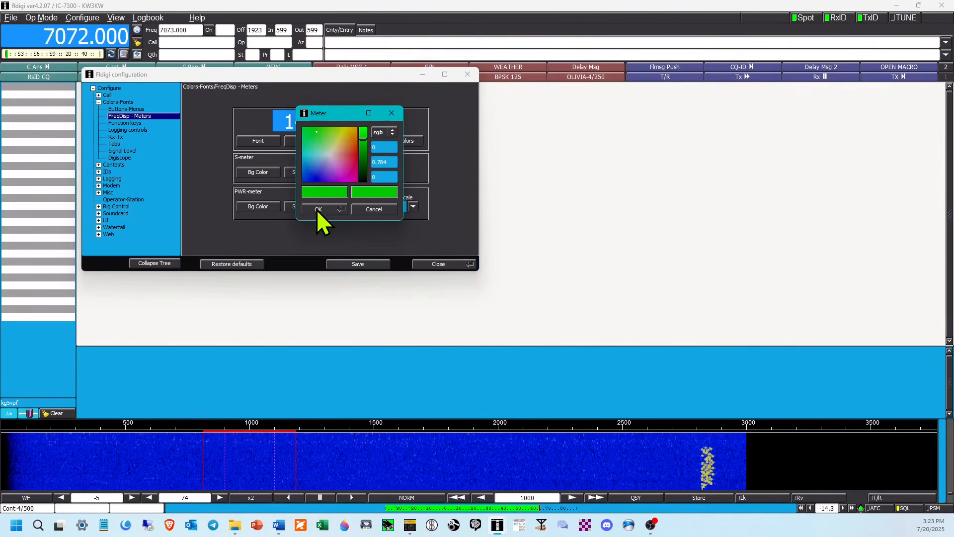
left_click(318, 209)
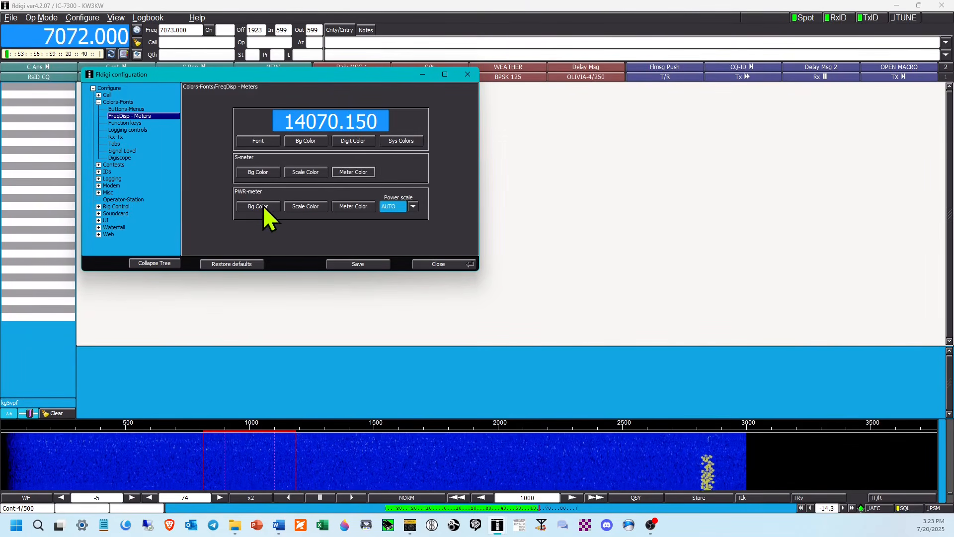
left_click(348, 206)
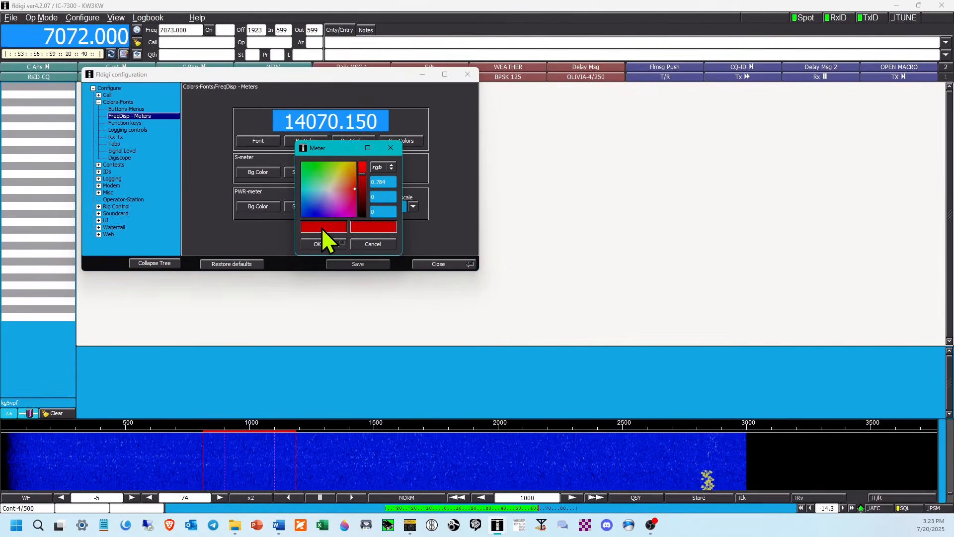
left_click(317, 243)
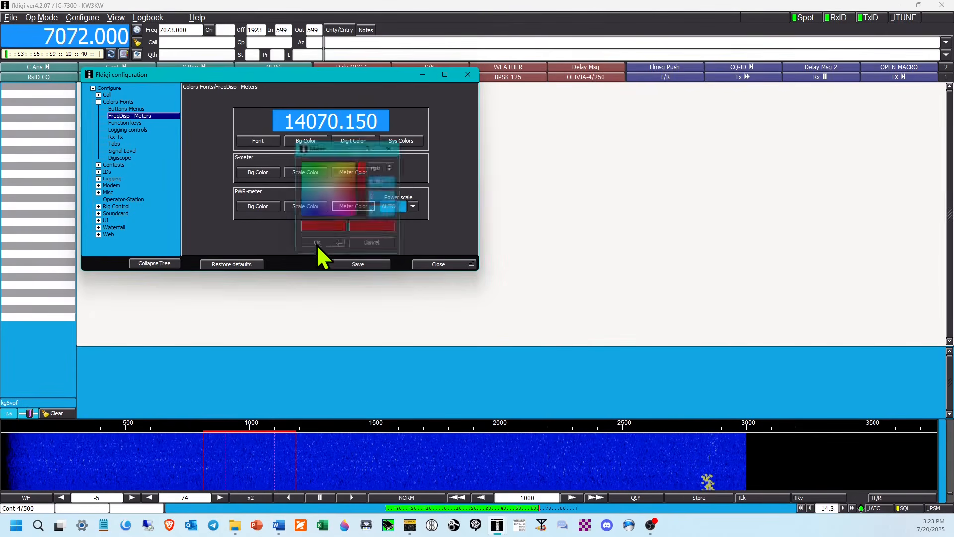
left_click(358, 264)
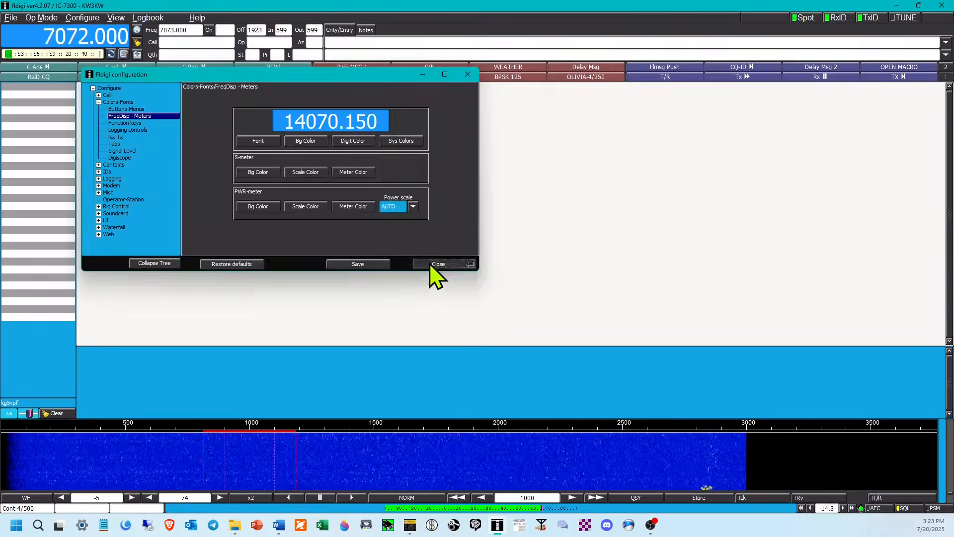
left_click(434, 270)
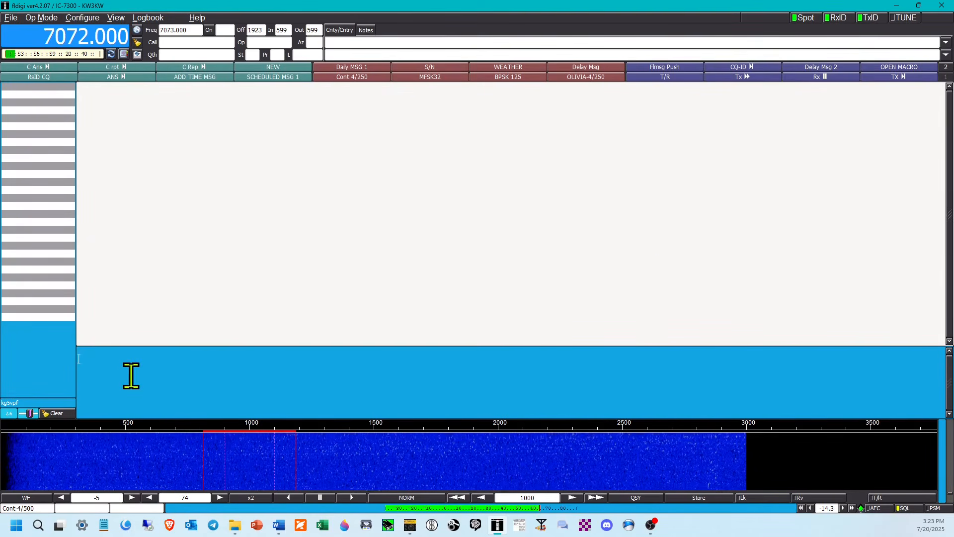
Write "TESTING VIDEO FOR YOUTUBE VIDEO" as the outgoing message and transmit it with the TX macro.
type("TESTING VIDEO FOR YOUTUBE VIDEO")
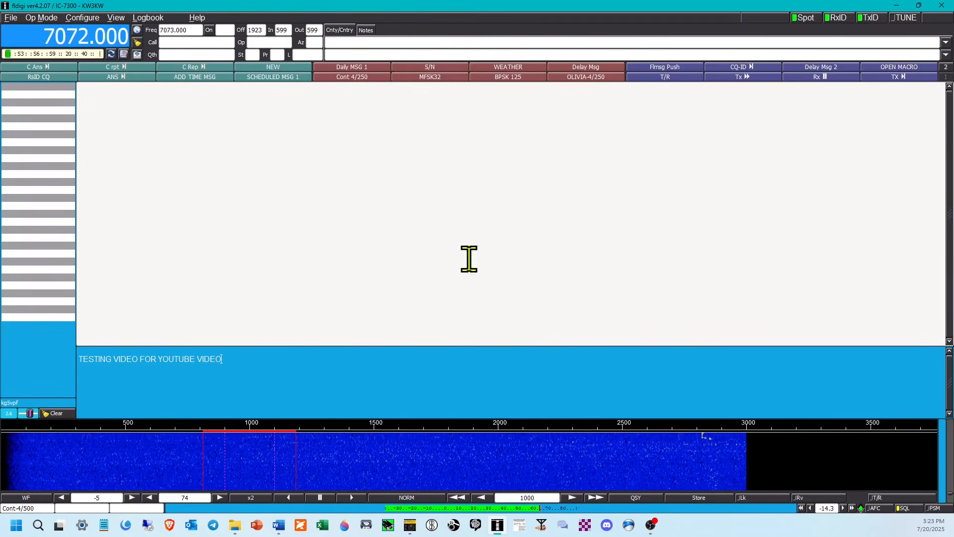
left_click(904, 80)
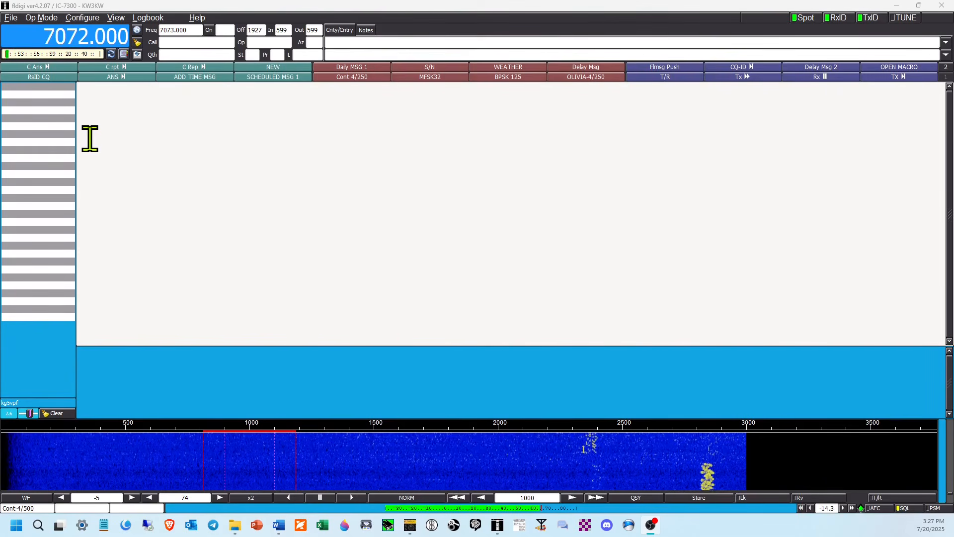
Open the notification settings, look through the available event types and keep Custom text search as the event.
left_click(90, 19)
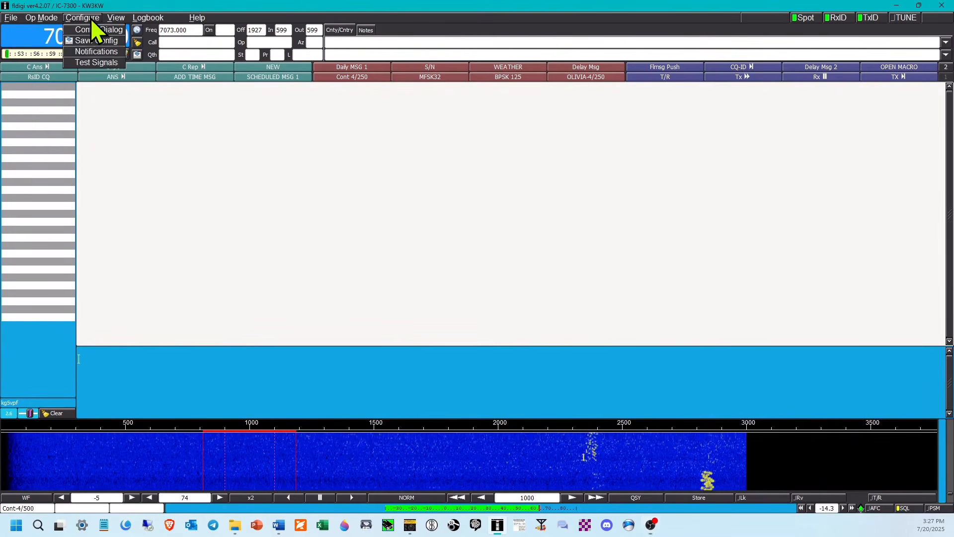
left_click(102, 52)
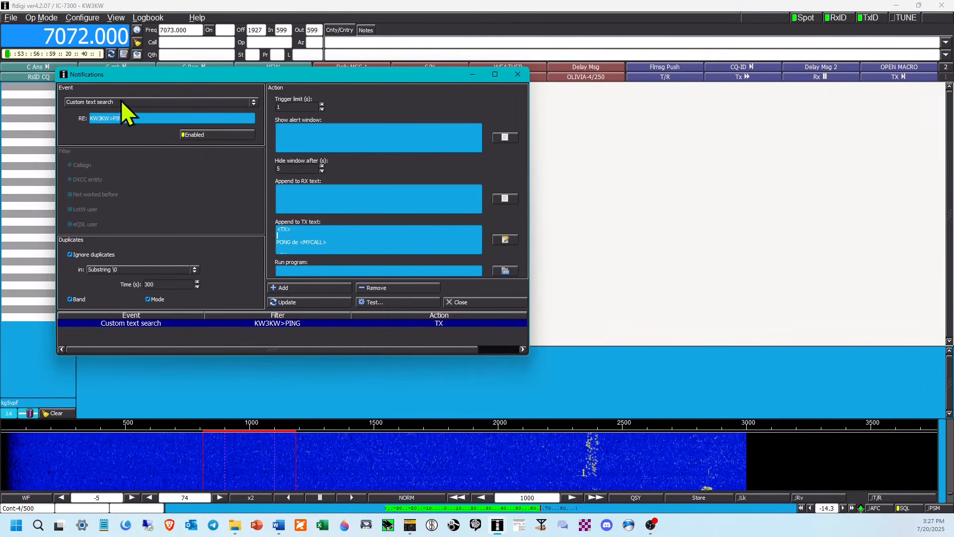
left_click(253, 101)
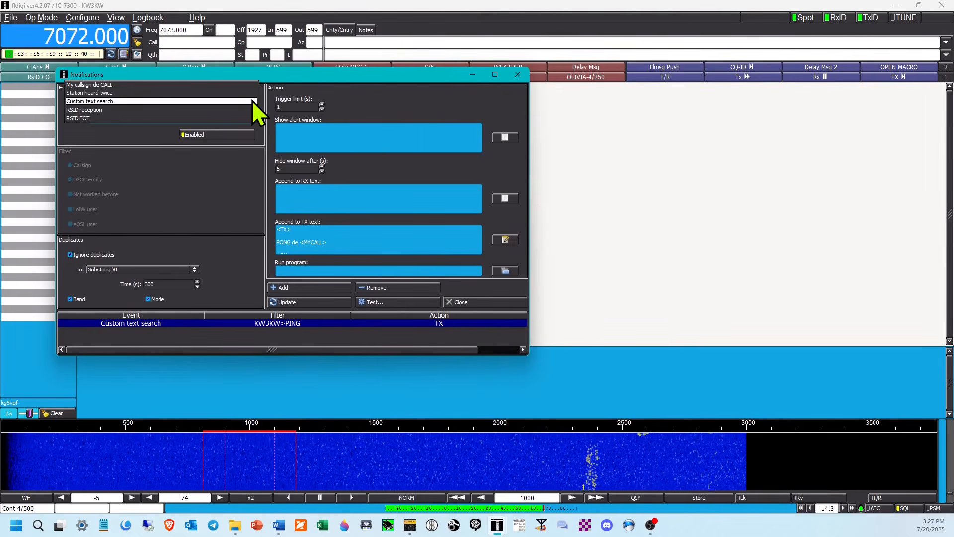
left_click(109, 101)
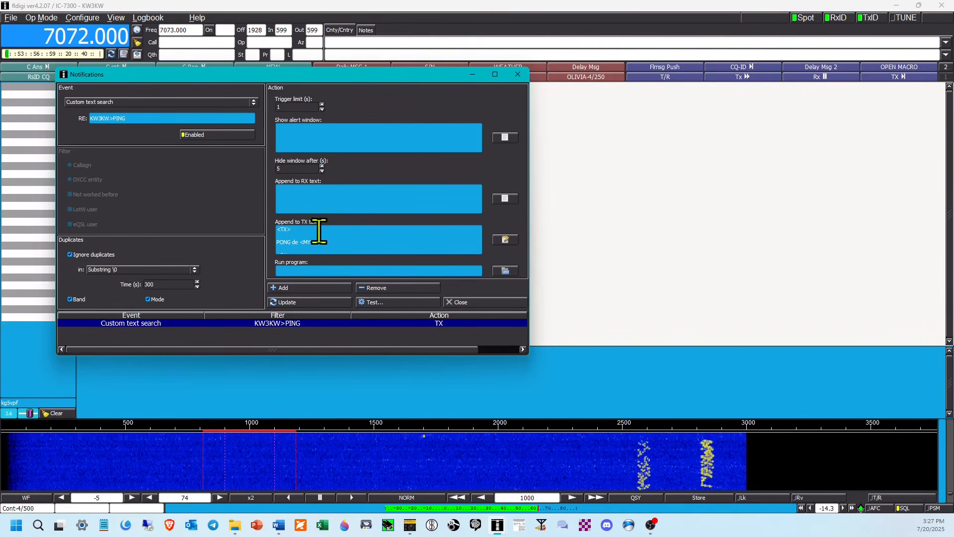
Examine the PING notification's automatic transmit text, apply it as it is and close the notification settings.
left_click(505, 240)
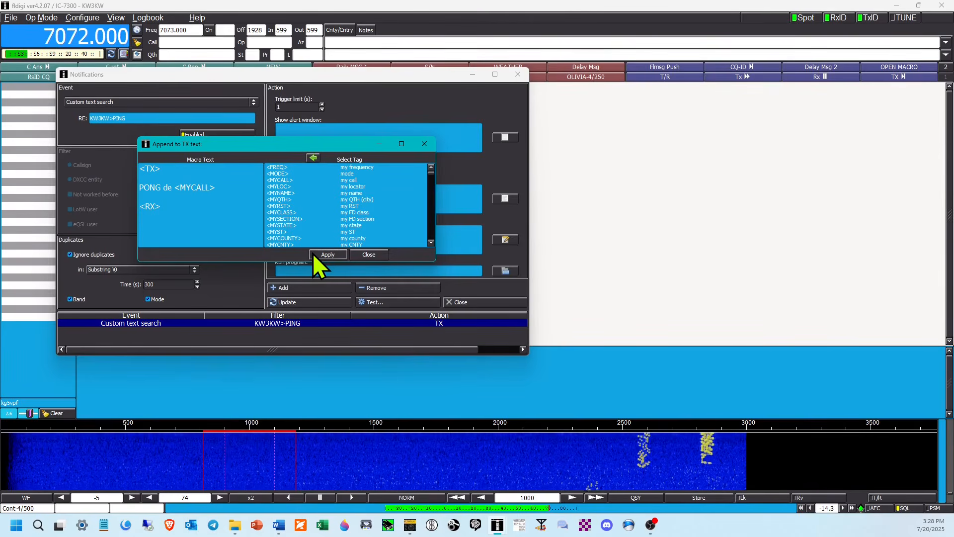
left_click(325, 254)
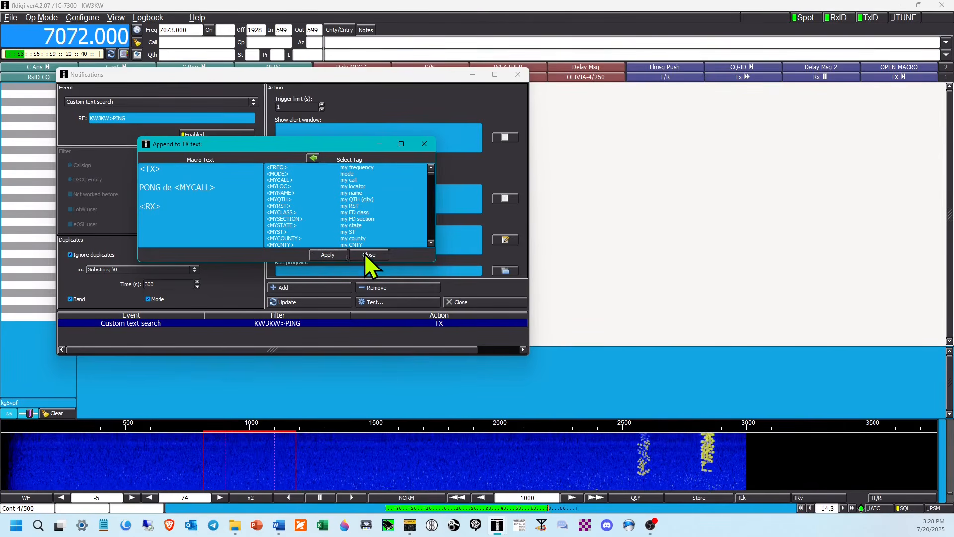
left_click(366, 255)
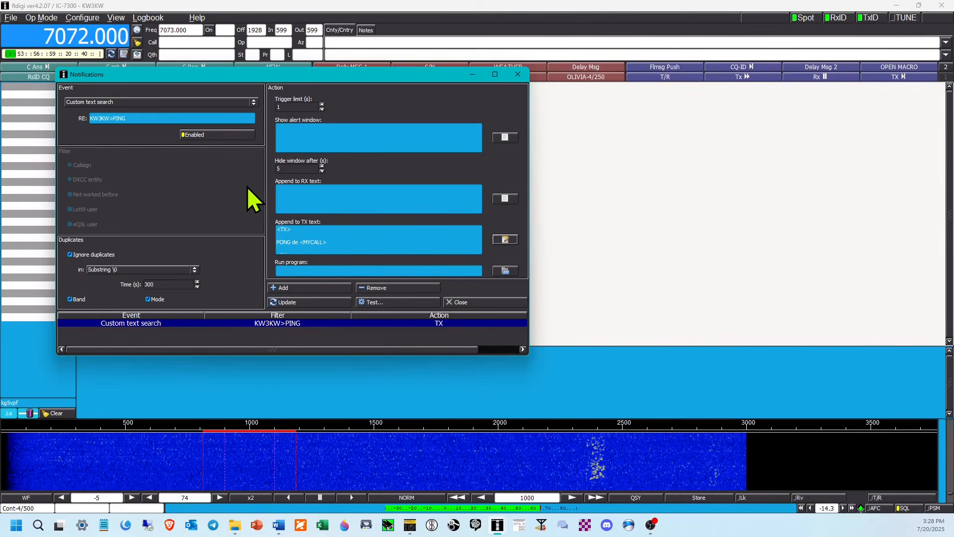
left_click(517, 75)
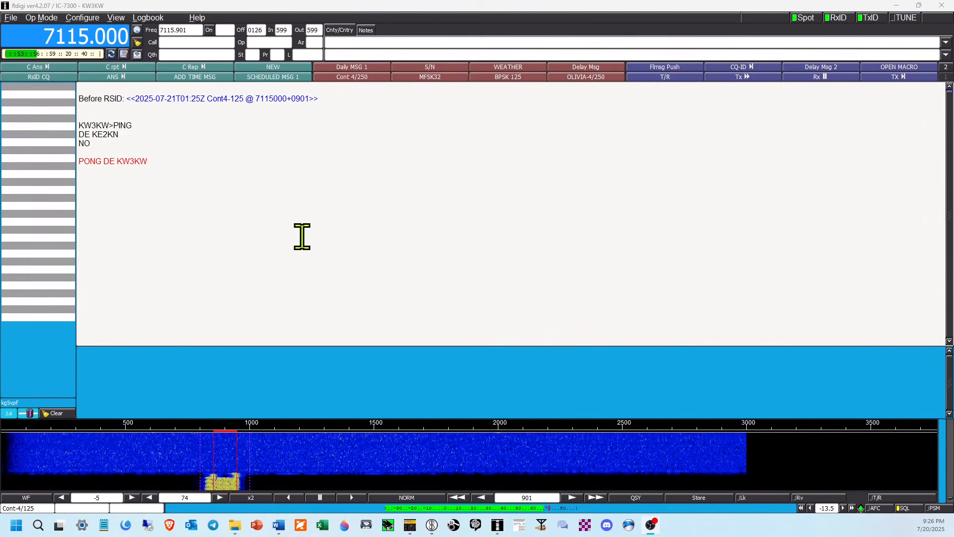
Clear the received text, then write the other station's callsign followed by ">PING" and transmit it with the TX macro.
right_click(282, 232)
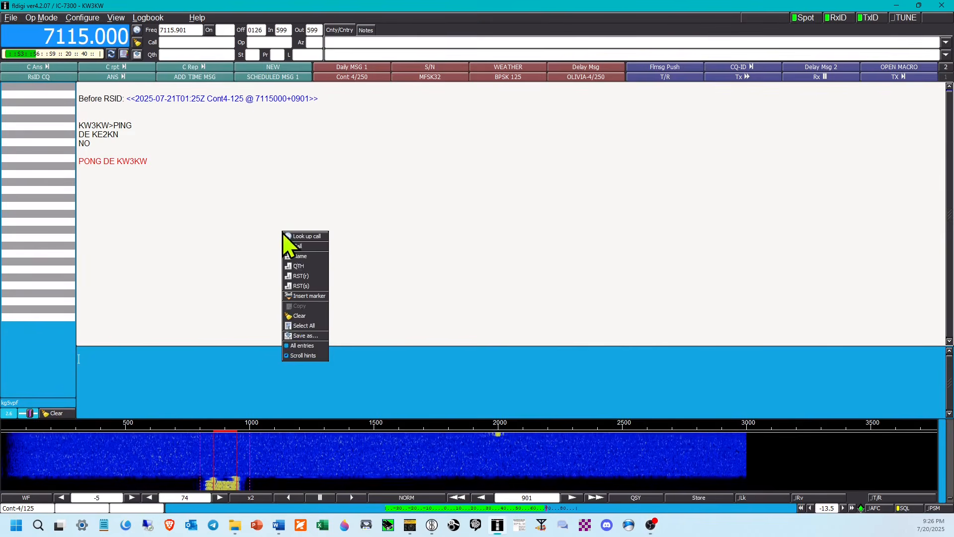
left_click(299, 317)
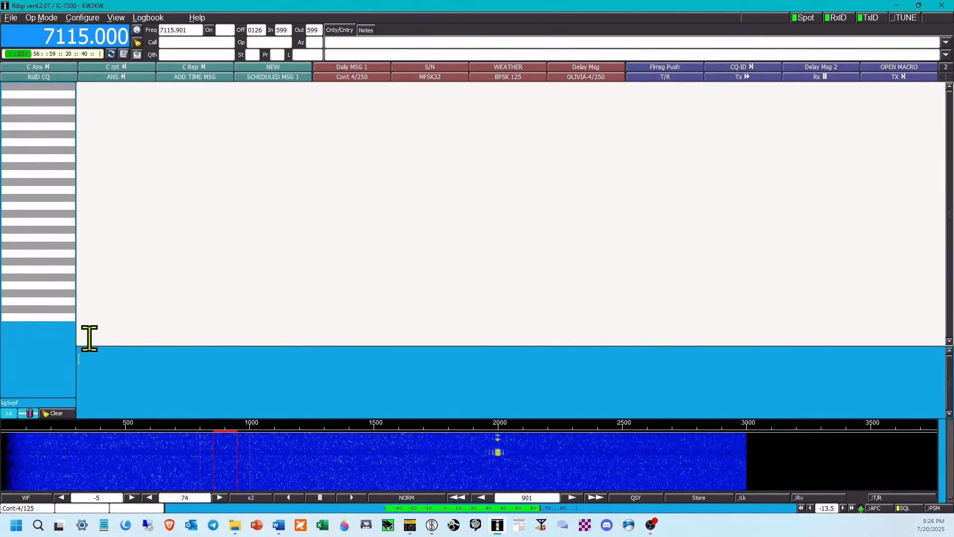
type("KE2KN>PING")
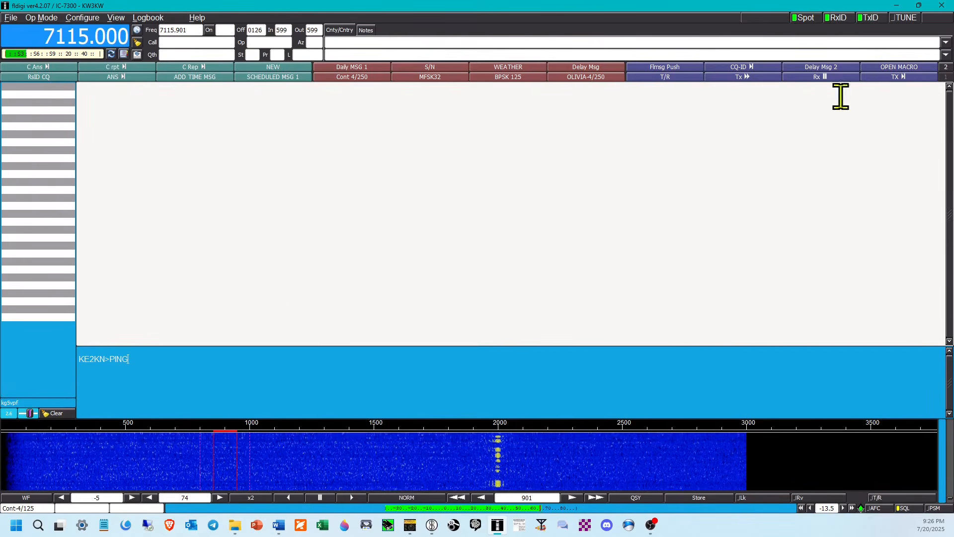
left_click(897, 77)
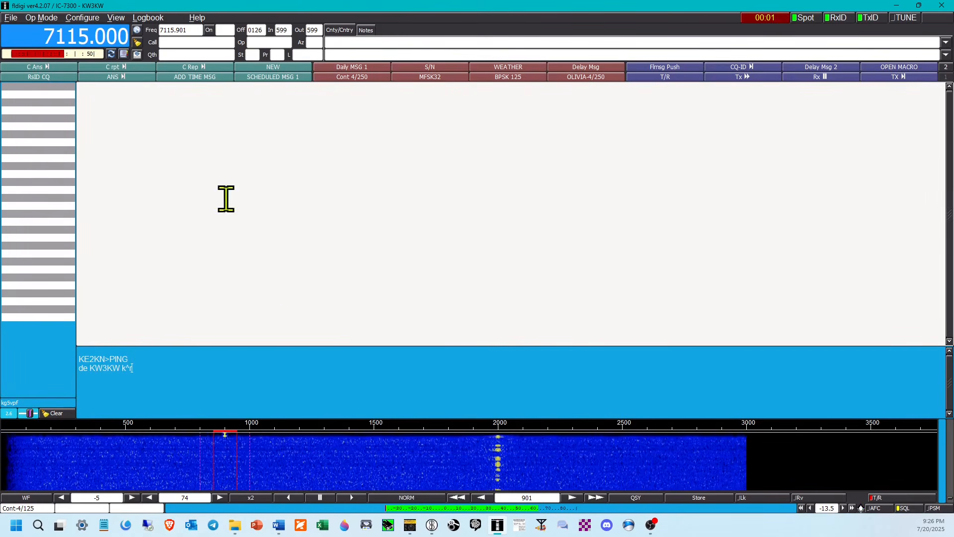